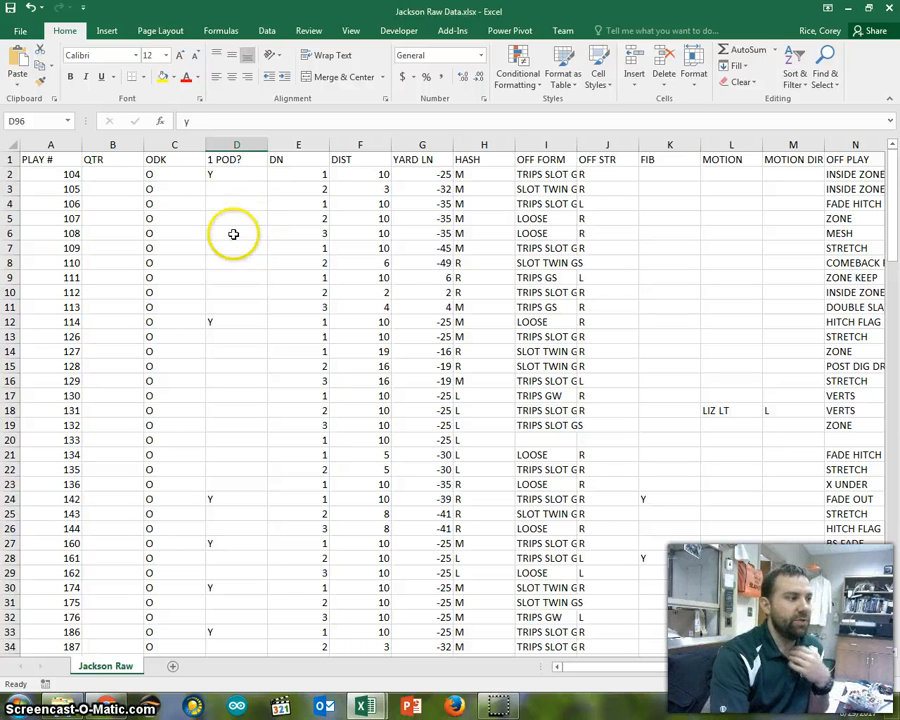
# - Apply the Neutral cell style to cells D5:D8
pyautogui.moveTo(217, 219); pyautogui.dragTo(221, 259)
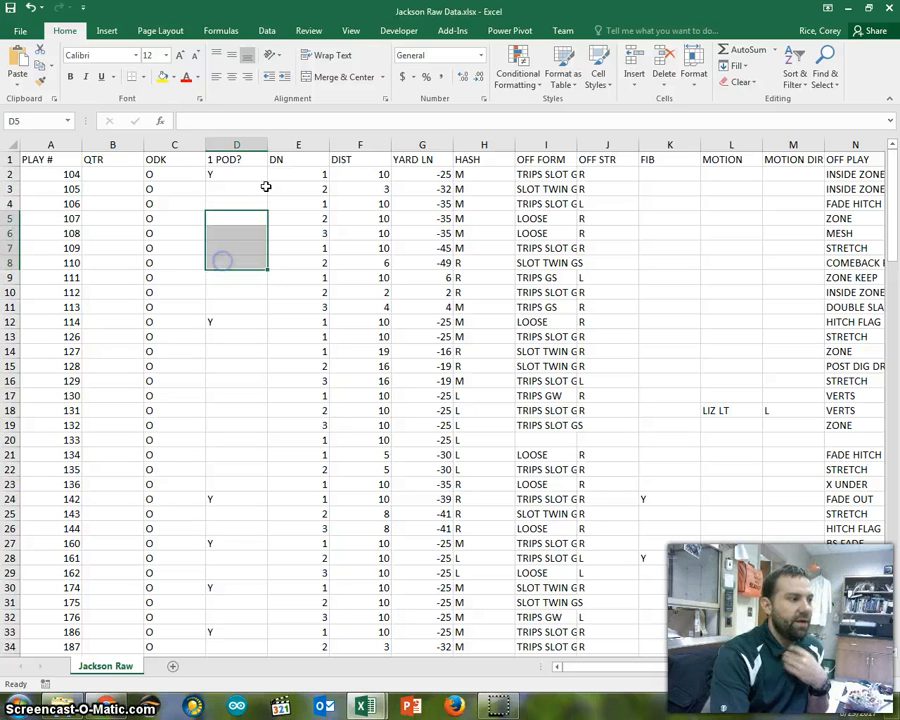
pyautogui.click(603, 80)
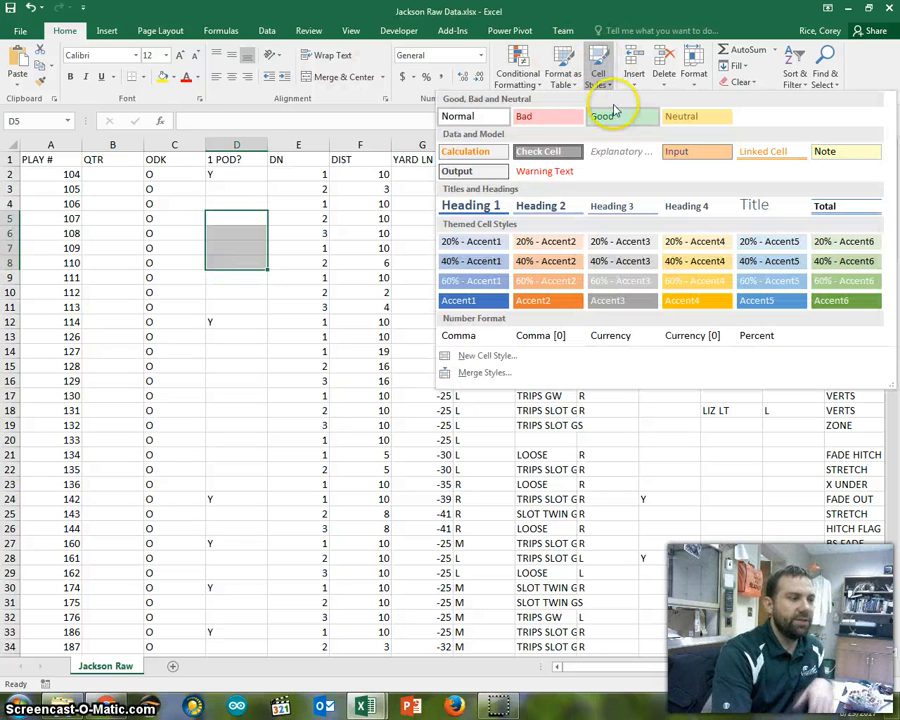
pyautogui.click(703, 117)
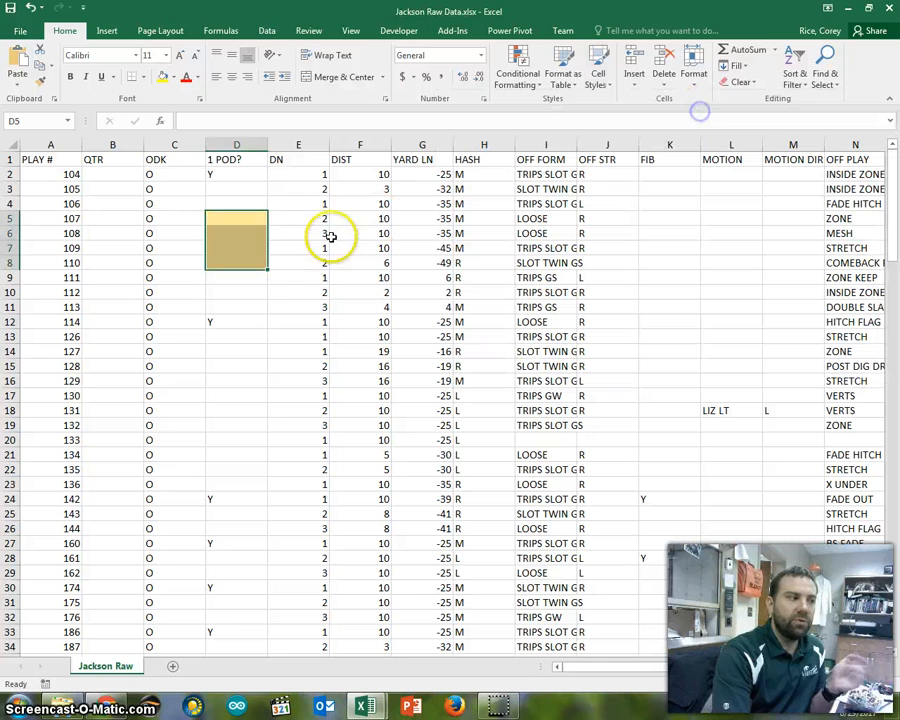
pyautogui.click(290, 190)
# - Enter a COUNTIF formula in D6 that counts the cells equal to 1 in the DN range E2:E150
pyautogui.click(227, 234)
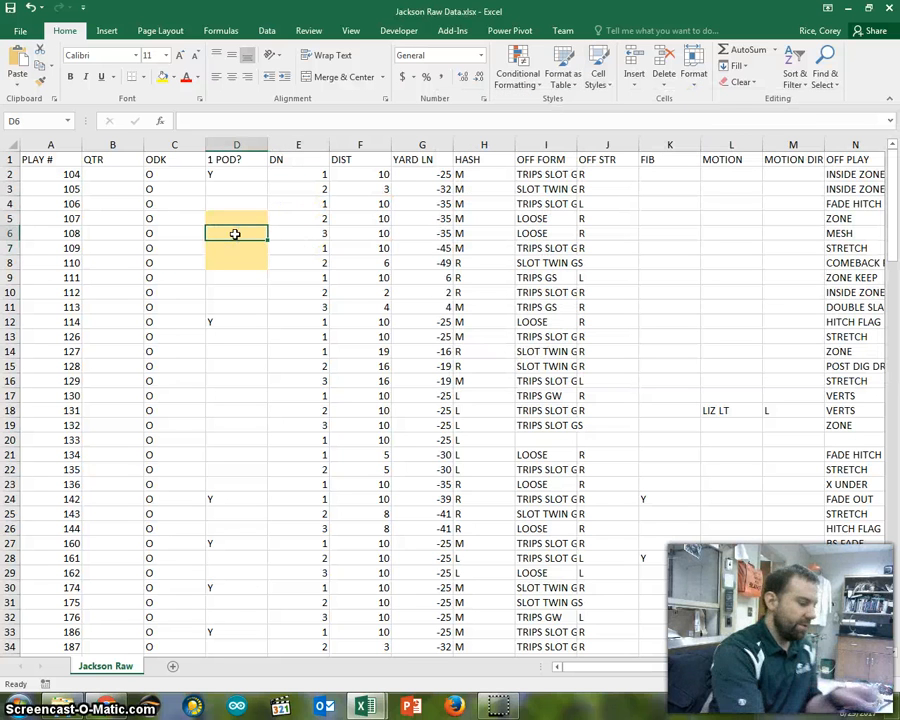
pyautogui.write('=counti')
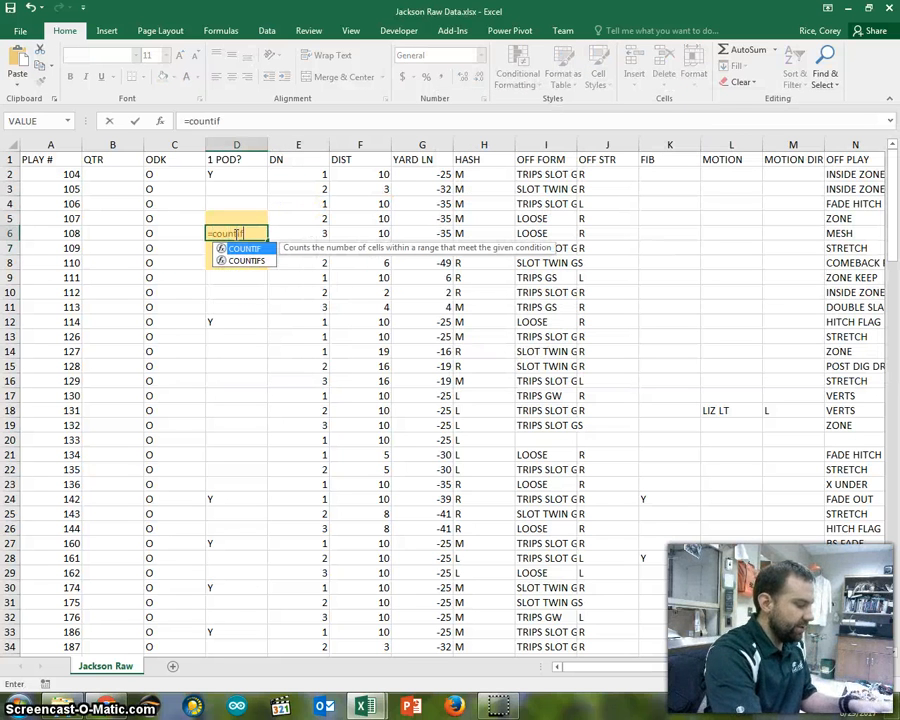
pyautogui.write('f')
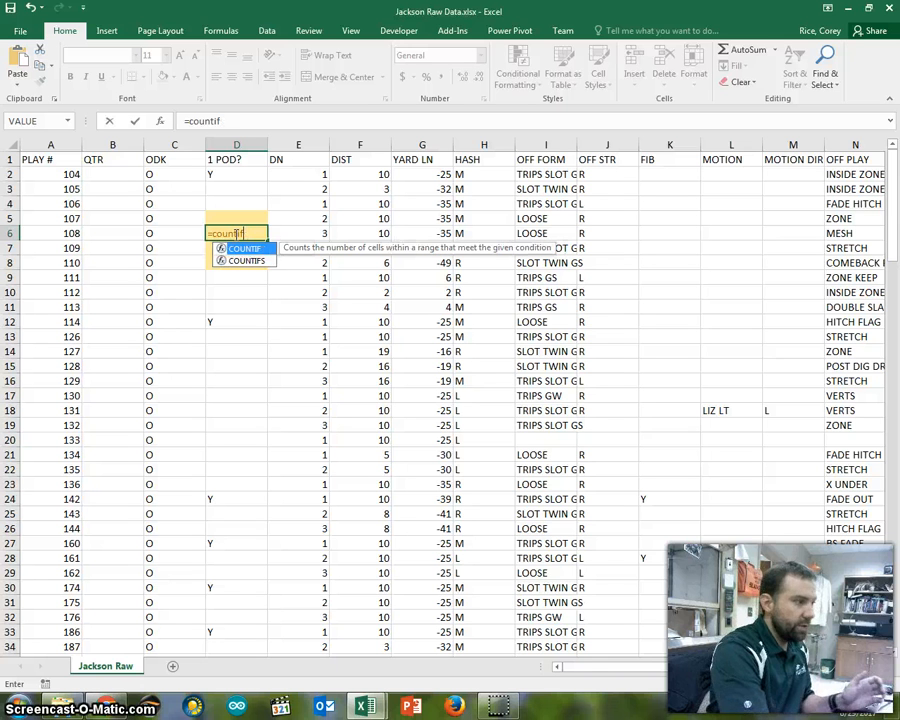
pyautogui.write('(')
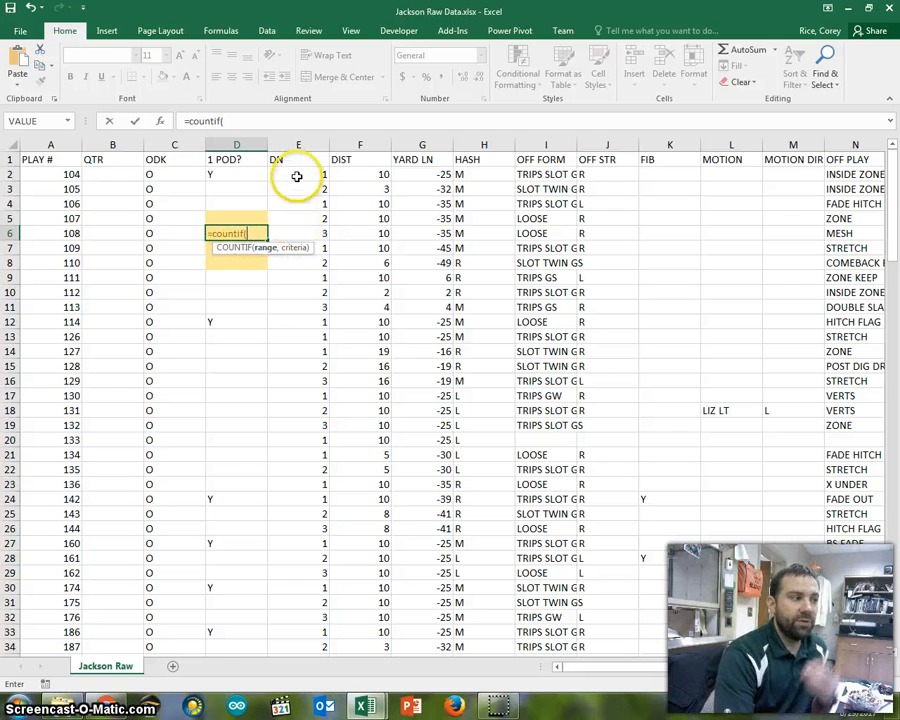
pyautogui.moveTo(296, 170); pyautogui.dragTo(310, 213)
pyautogui.scroll(20, 324, 250)
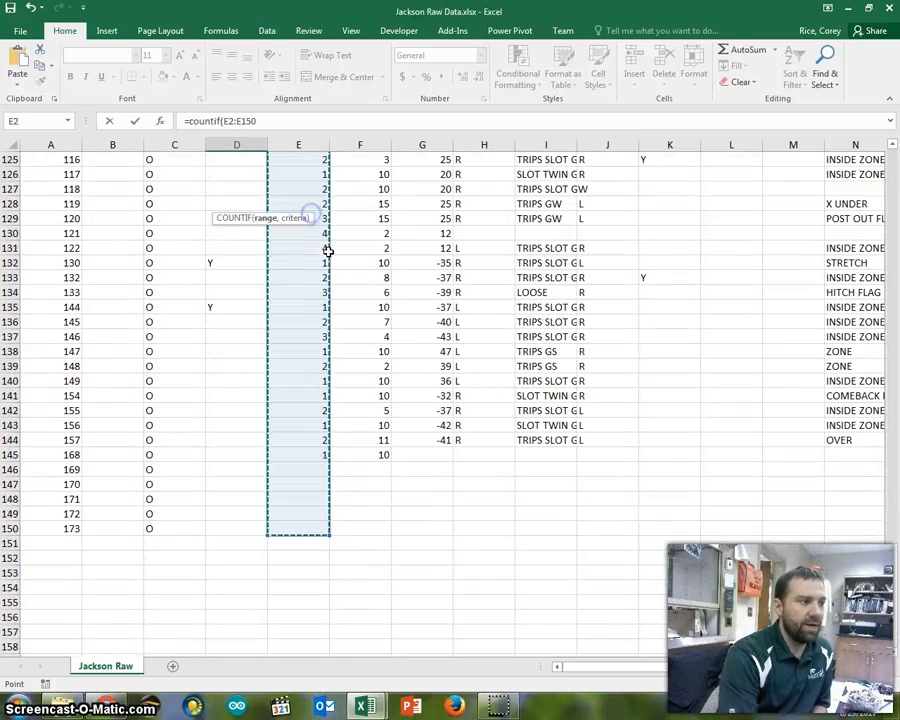
pyautogui.scroll(12, 322, 258)
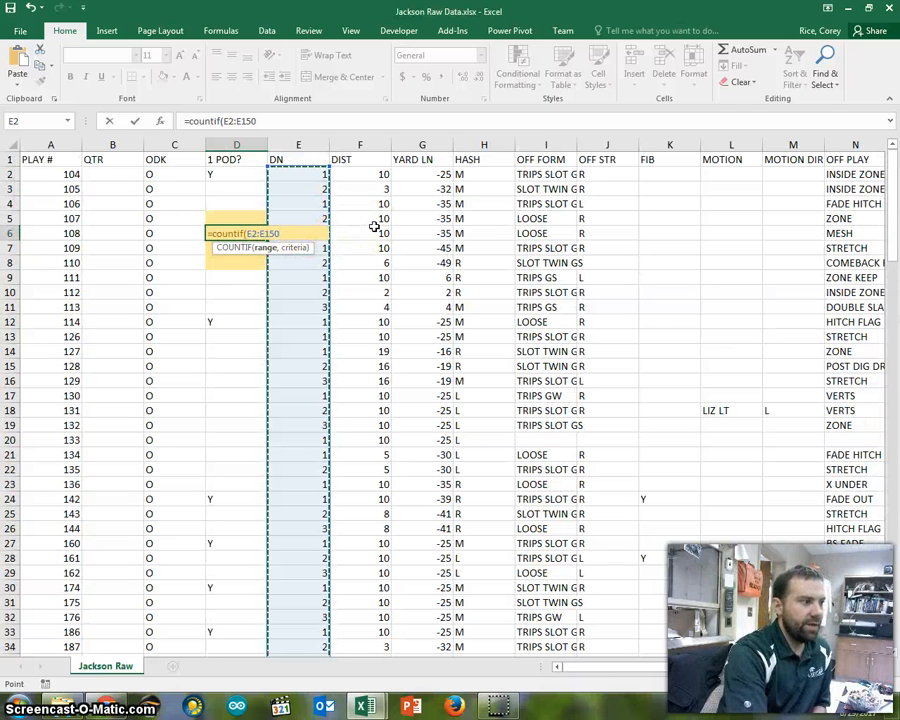
pyautogui.write(',')
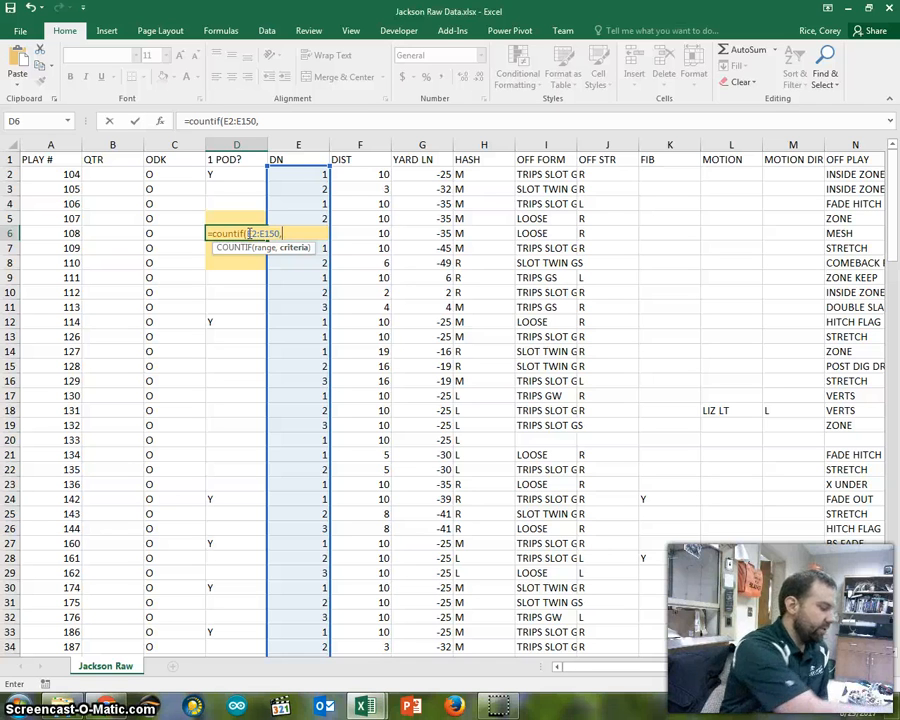
pyautogui.write('1')
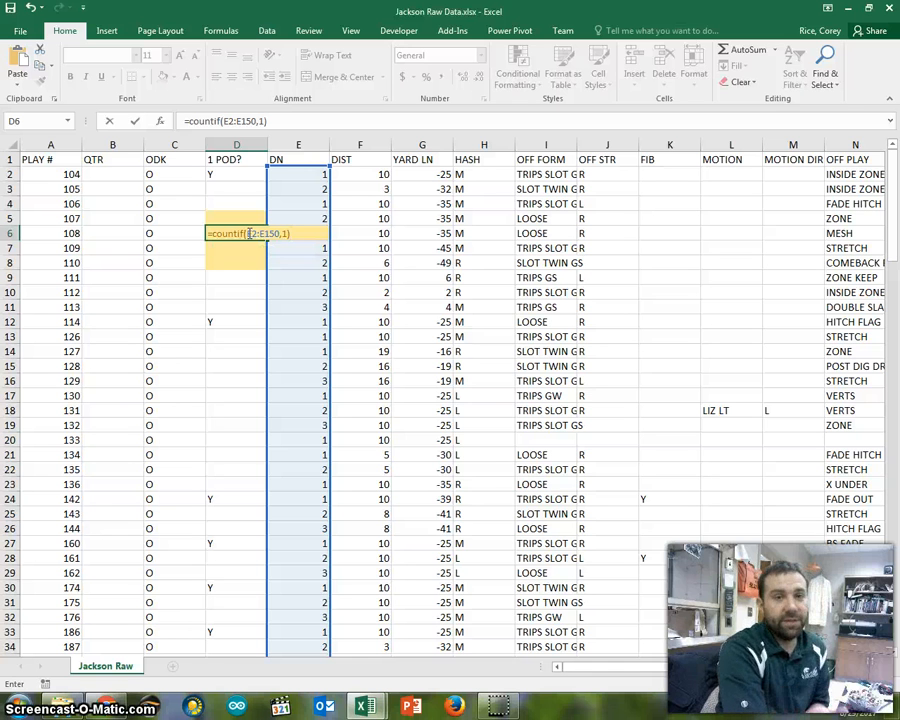
pyautogui.hotkey('ctrl', 'Return')
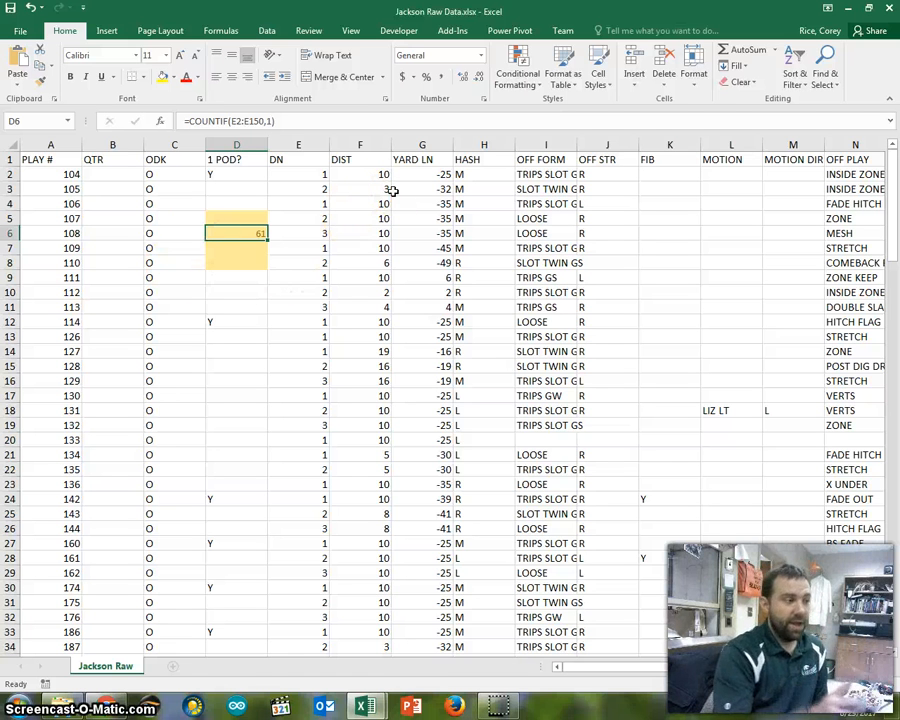
# - Change the criterion of the COUNTIF formula in D6 to 3
pyautogui.click(245, 235)
pyautogui.click(268, 121)
pyautogui.press('BackSpace')
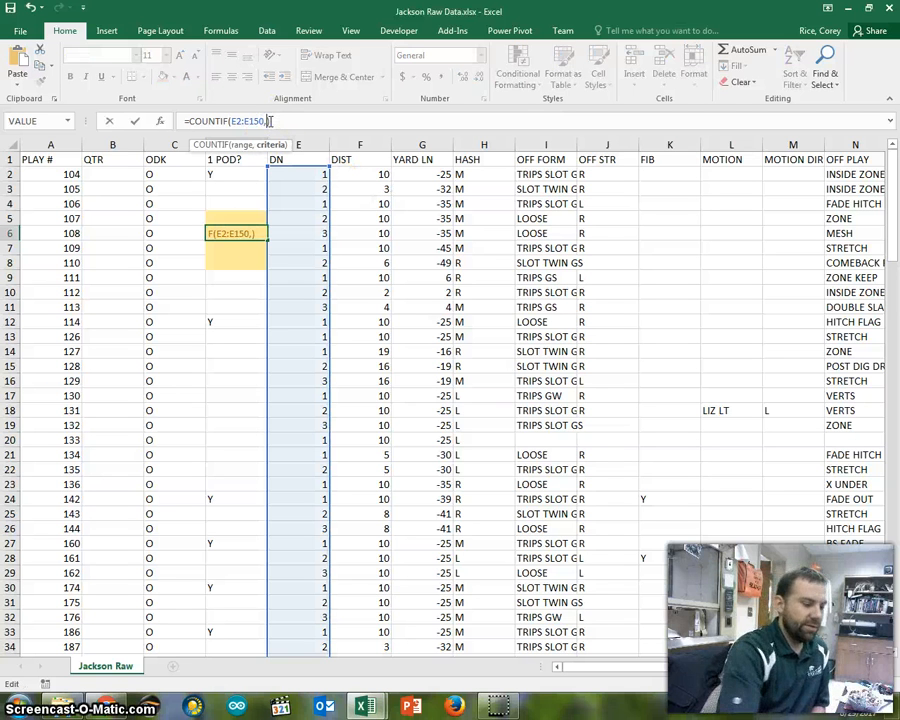
pyautogui.write('3')
pyautogui.press('Return')
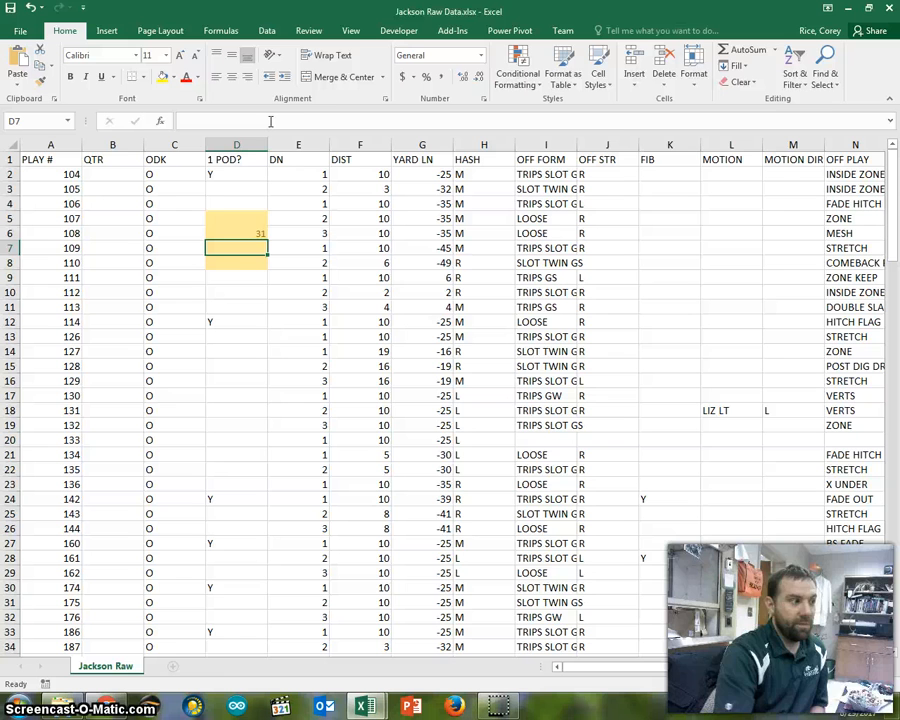
pyautogui.click(236, 236)
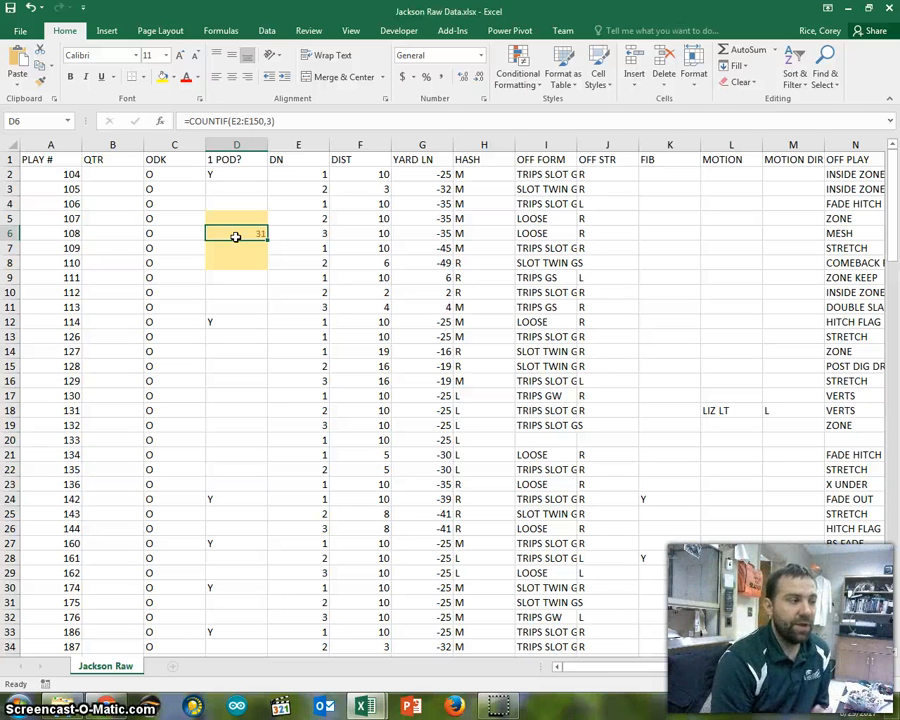
# - Label cell D5 "count of 3rd downs" and autofit the width of column D
pyautogui.click(228, 213)
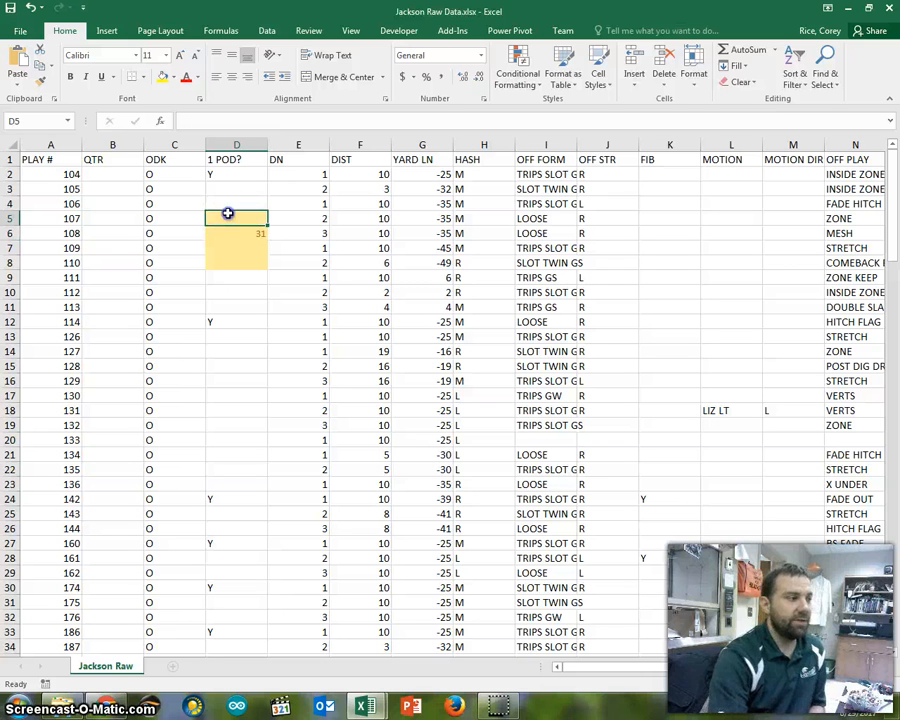
pyautogui.write('count o')
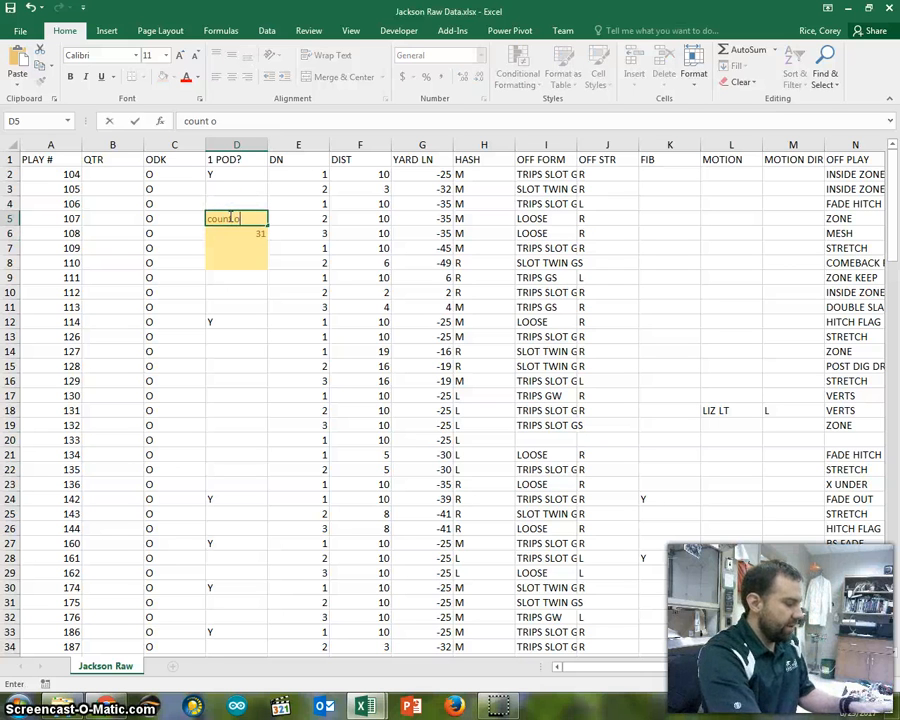
pyautogui.write('f 3rd do')
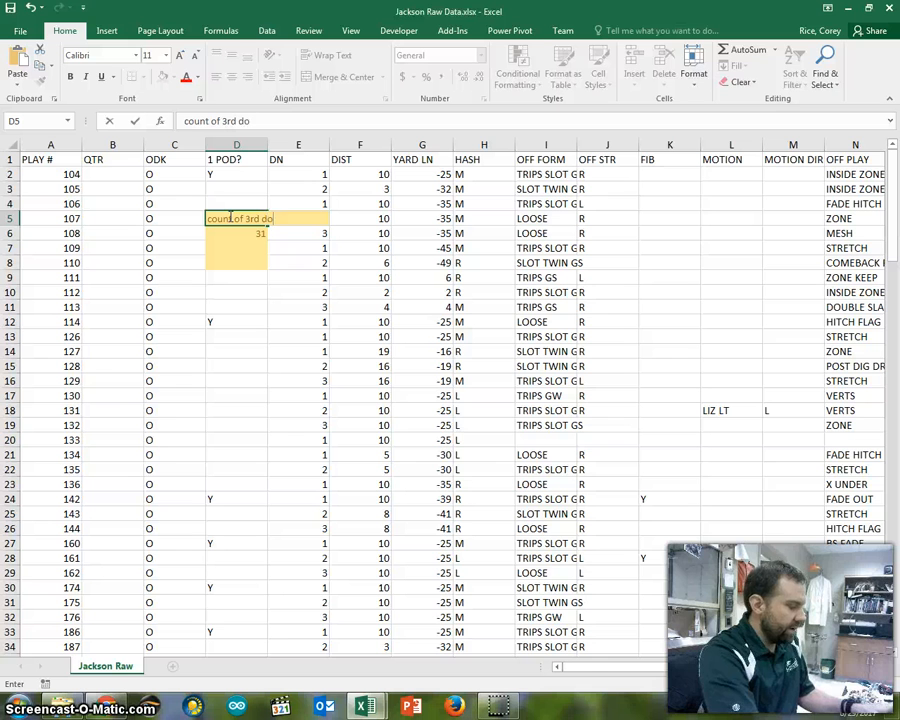
pyautogui.write('wns')
pyautogui.press('Return')
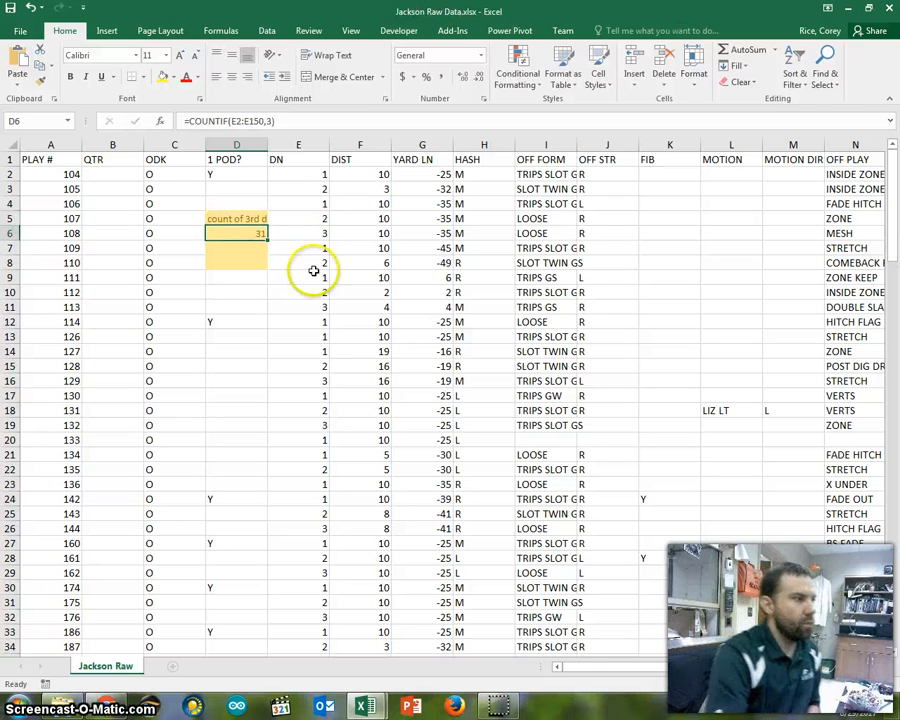
pyautogui.doubleClick(268, 147)
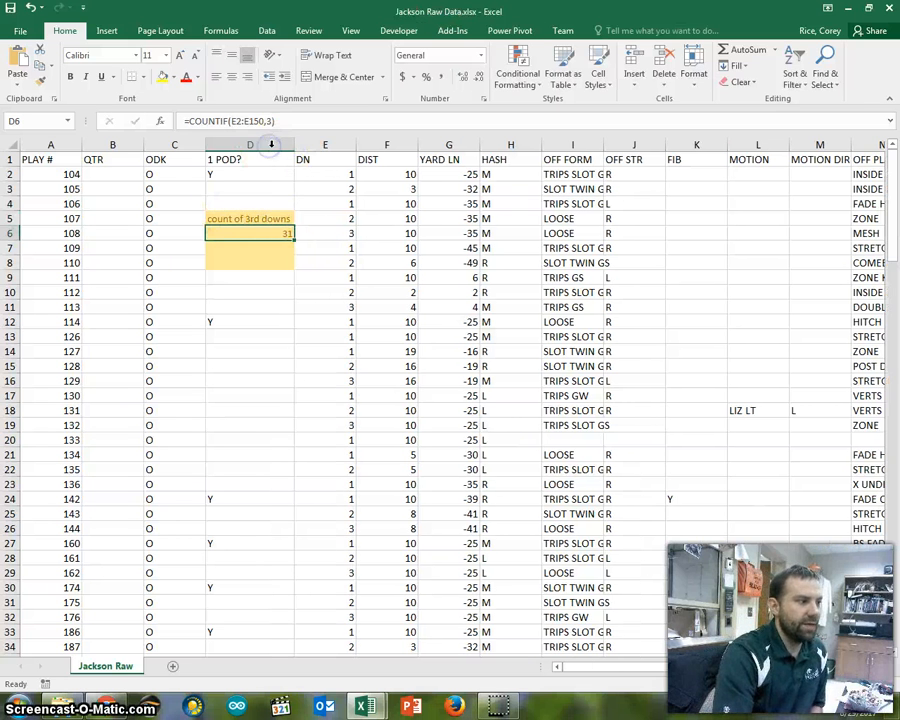
# - Label cell D7 "count of 1 &10"
pyautogui.click(257, 246)
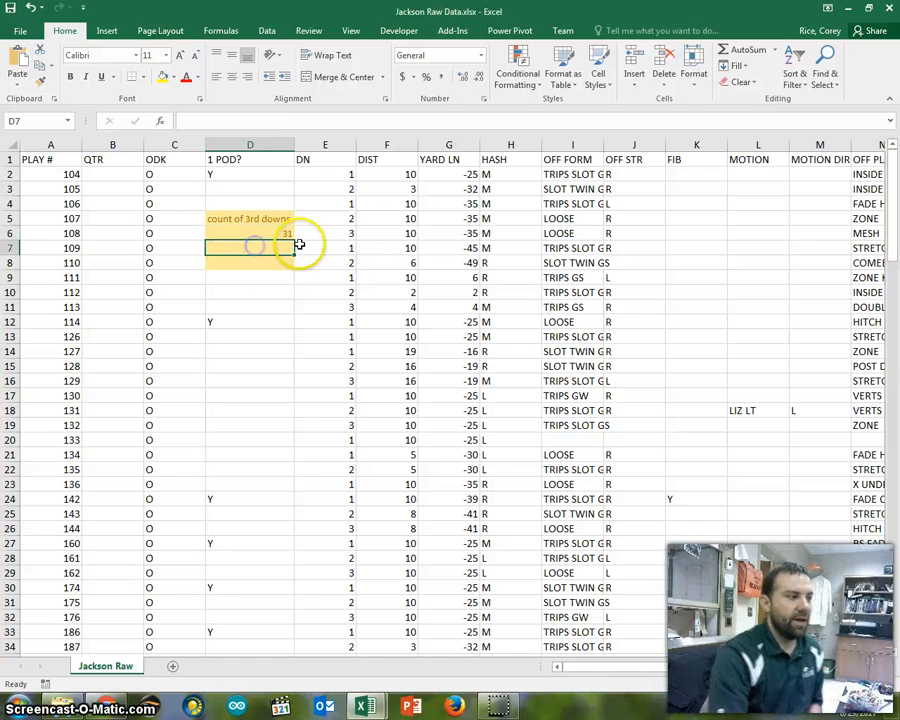
pyautogui.write('count of')
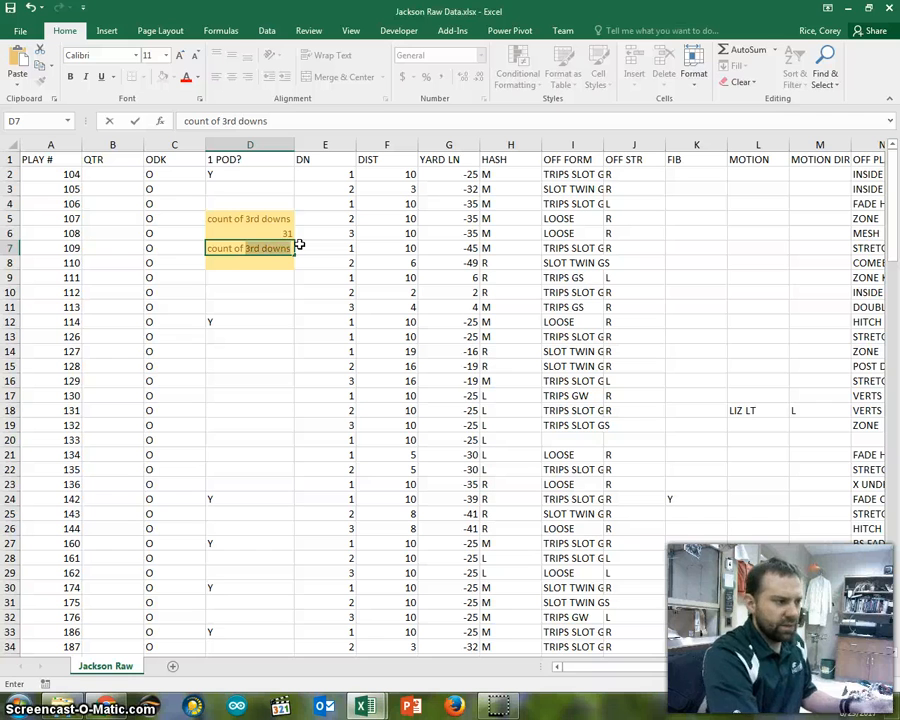
pyautogui.write(' 1')
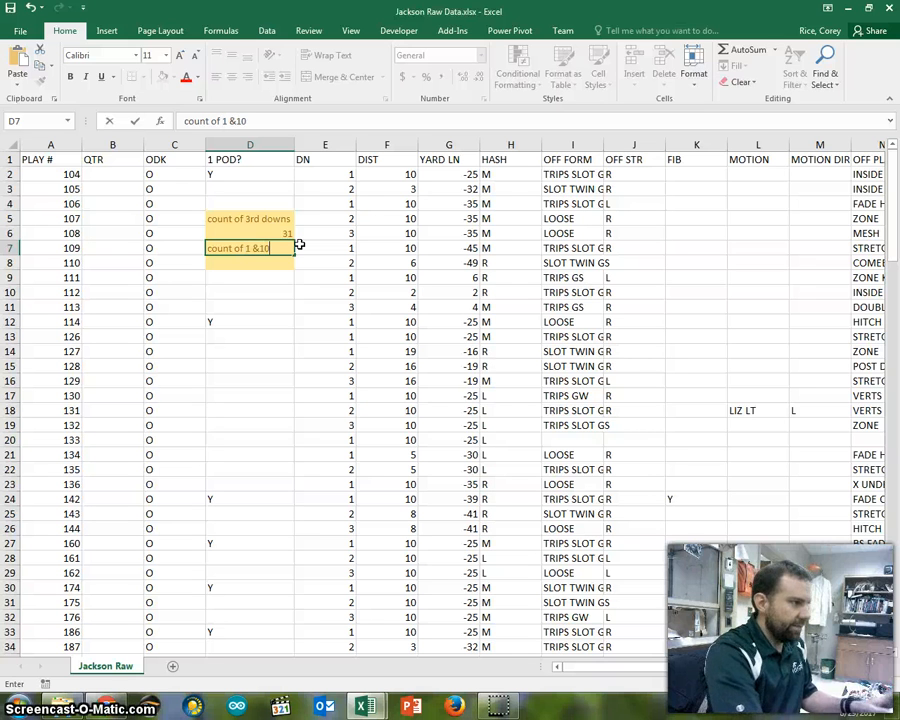
# - Begin a COUNTIFS formula in D8 with the DN range E2:E150 and criterion 1 as its first condition
pyautogui.click(243, 262)
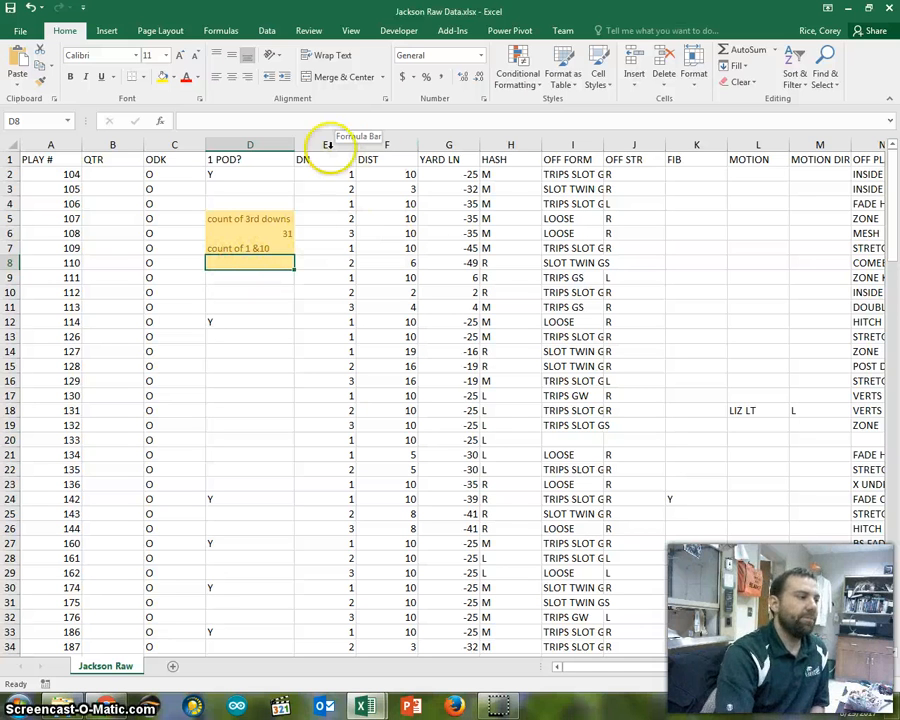
pyautogui.write('=countifs')
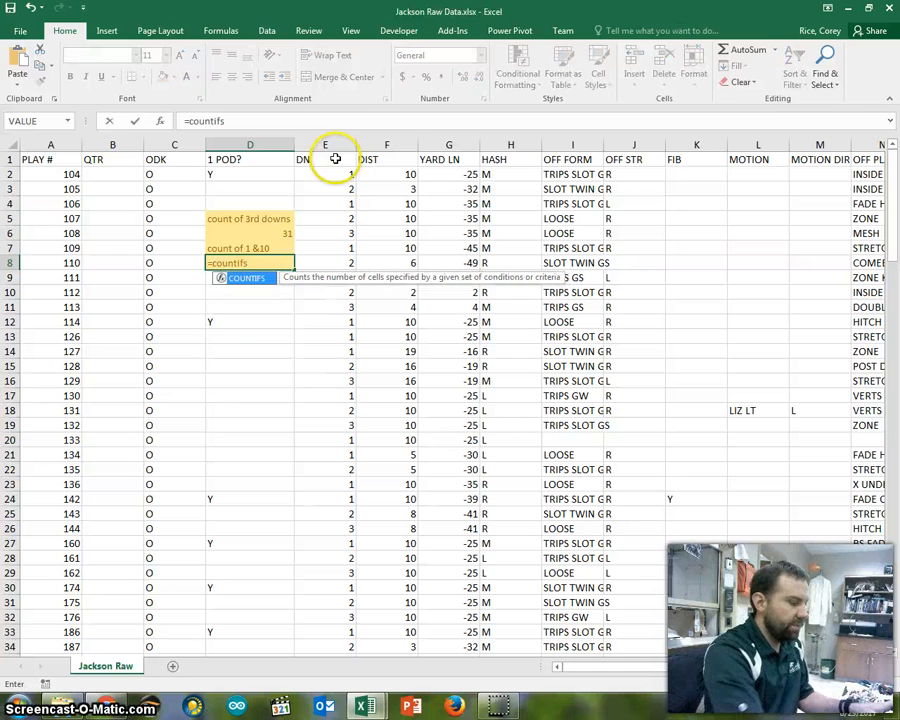
pyautogui.write('(')
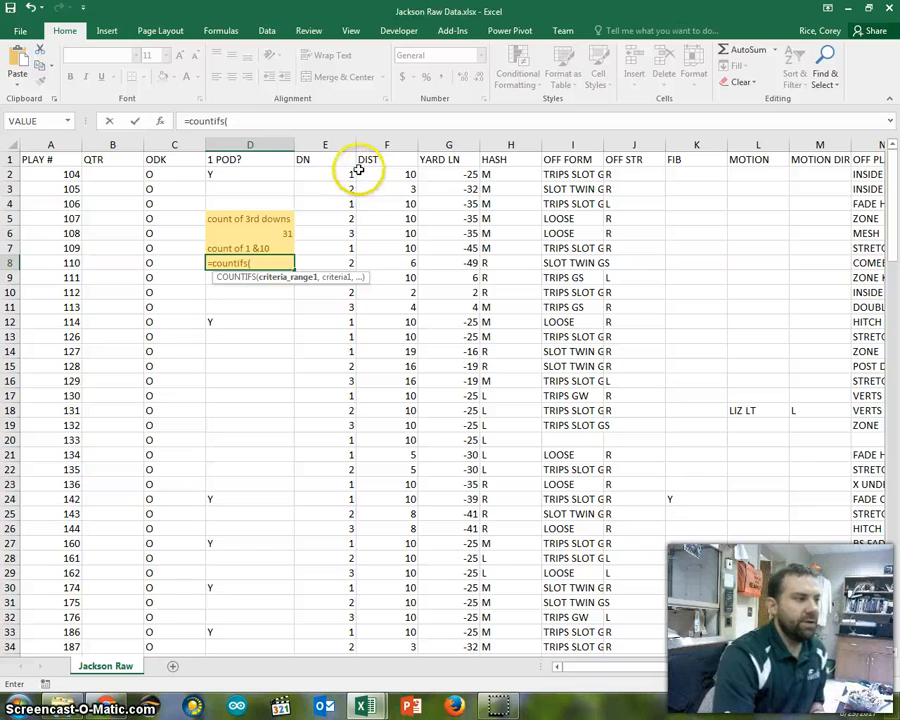
pyautogui.moveTo(240, 174); pyautogui.dragTo(317, 632)
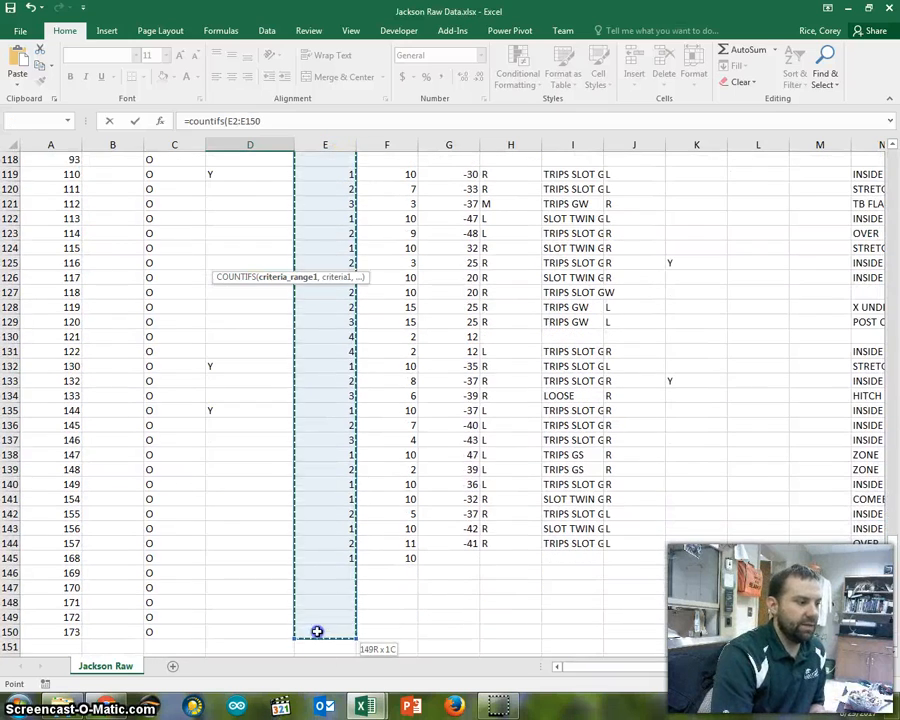
pyautogui.scroll(20, 352, 456)
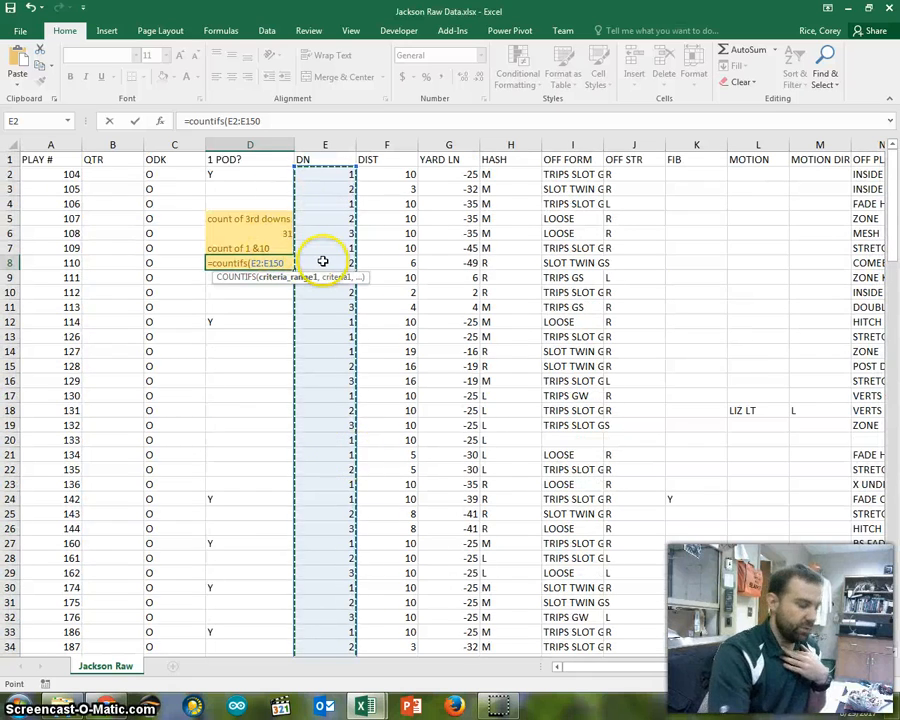
pyautogui.write(',1')
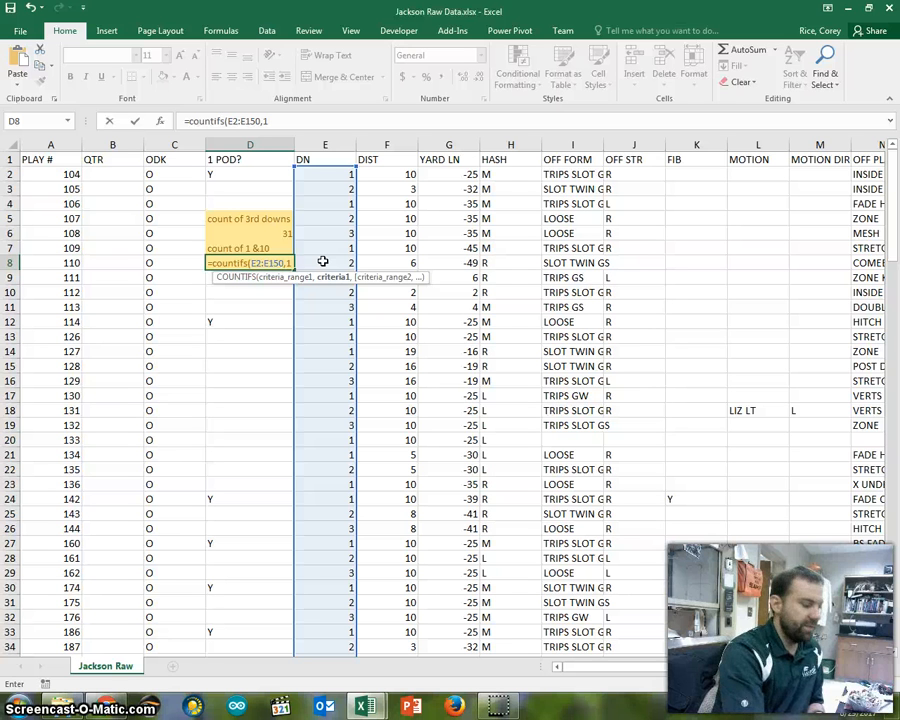
# - Complete the COUNTIFS formula in D8 with the DIST range F2:F150 and criterion 2 as its second condition
pyautogui.write(',')
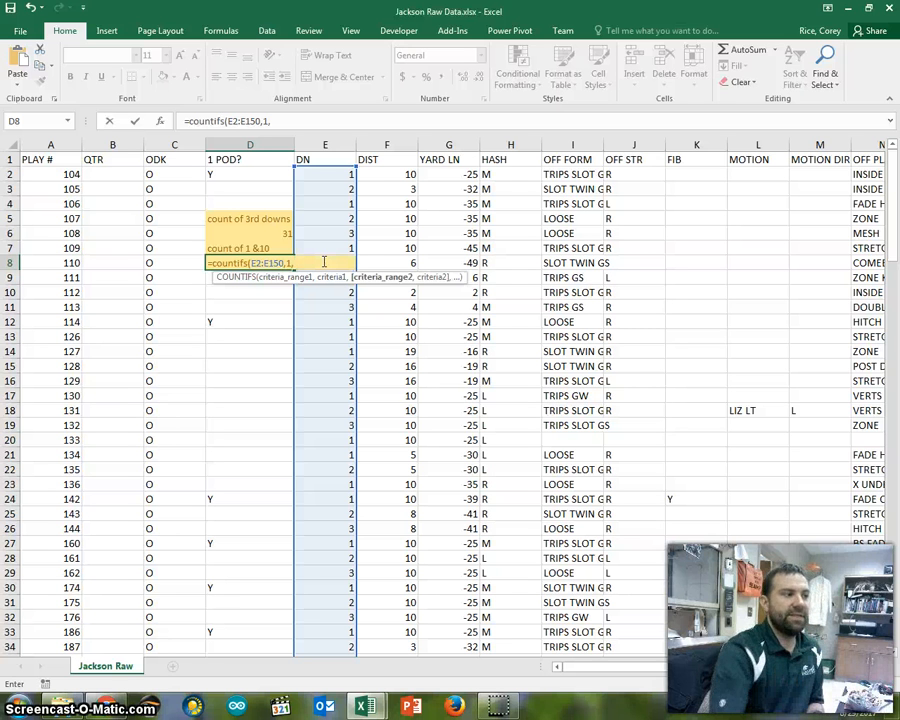
pyautogui.moveTo(395, 174); pyautogui.dragTo(388, 626)
pyautogui.scroll(20, 367, 424)
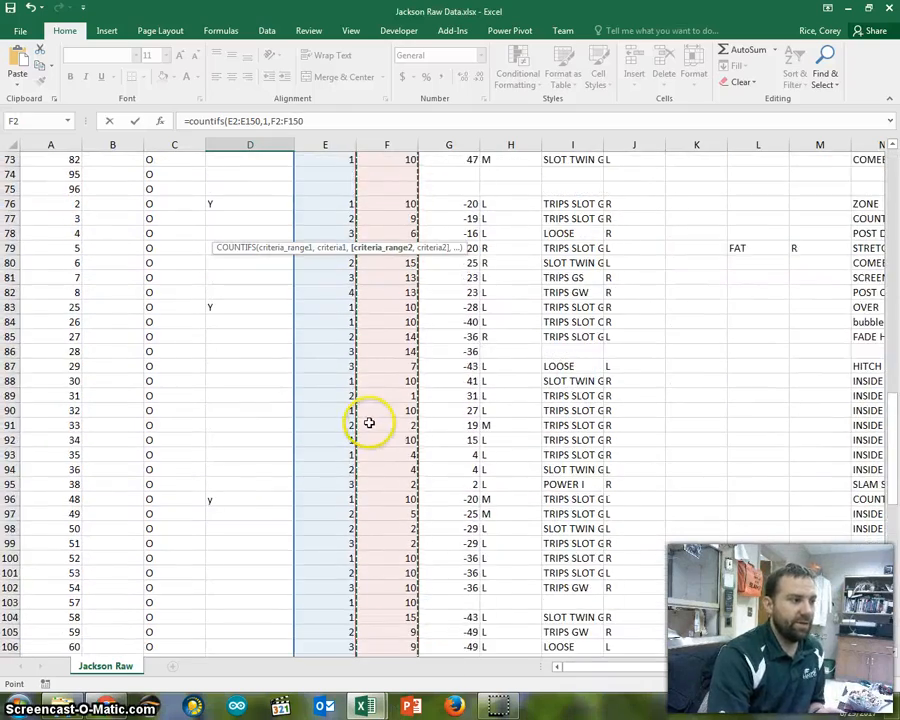
pyautogui.scroll(4, 367, 424)
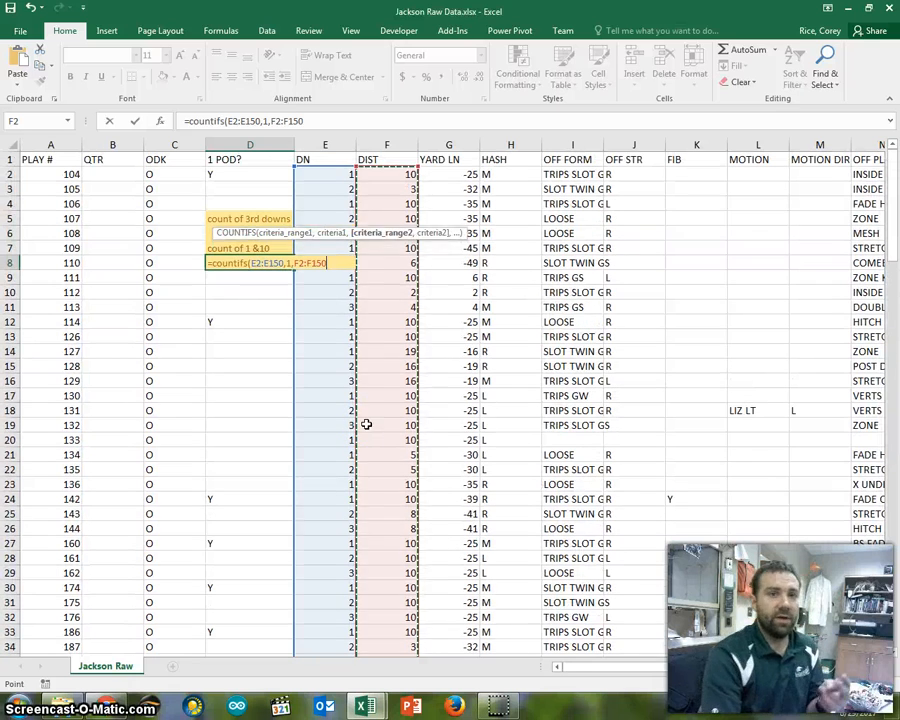
pyautogui.write(',')
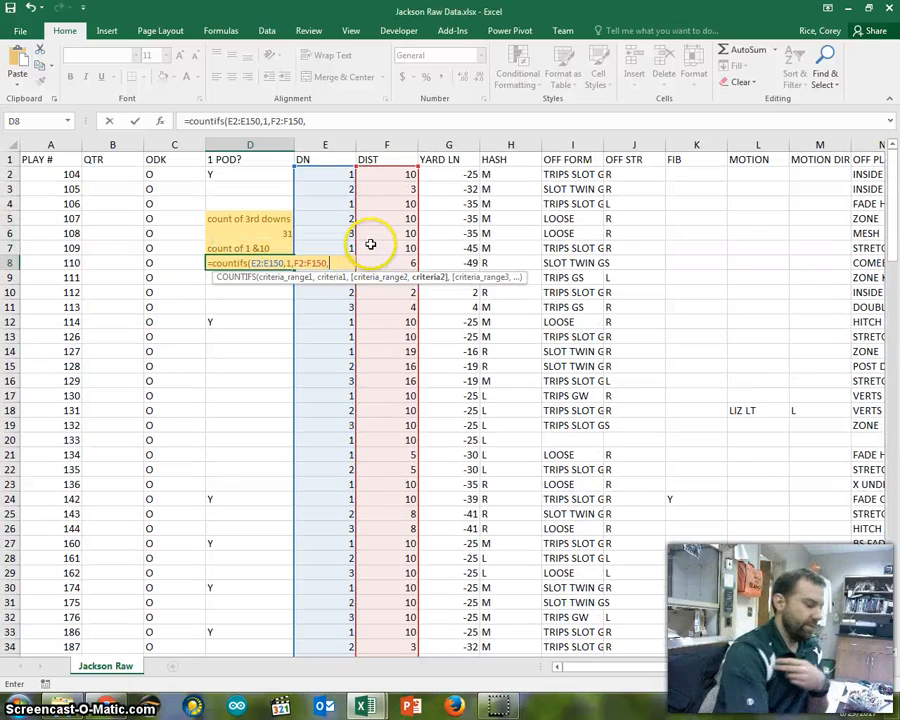
pyautogui.write('2')
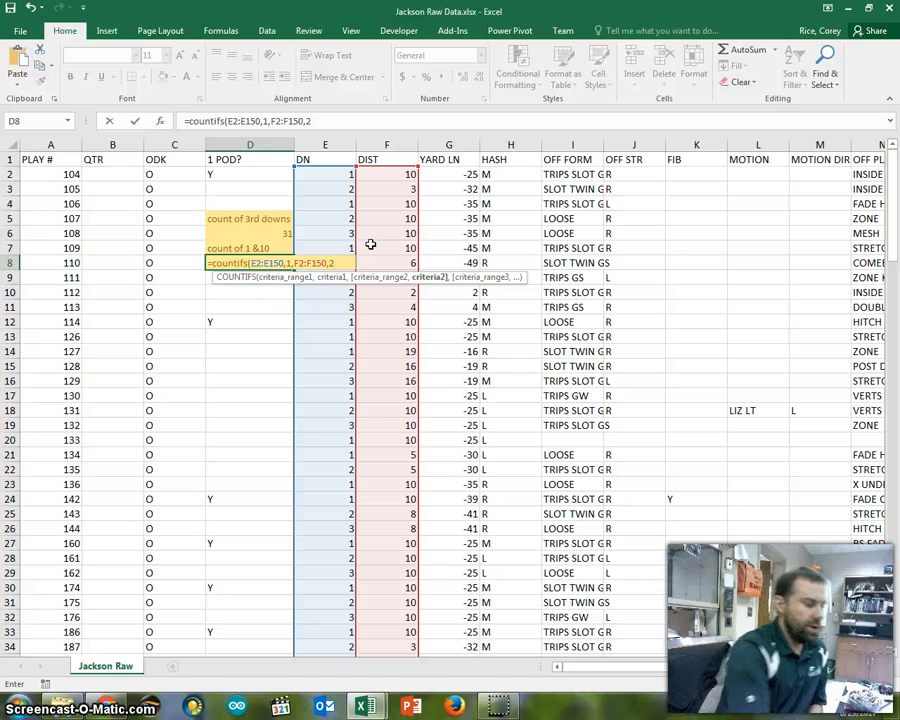
pyautogui.write(')')
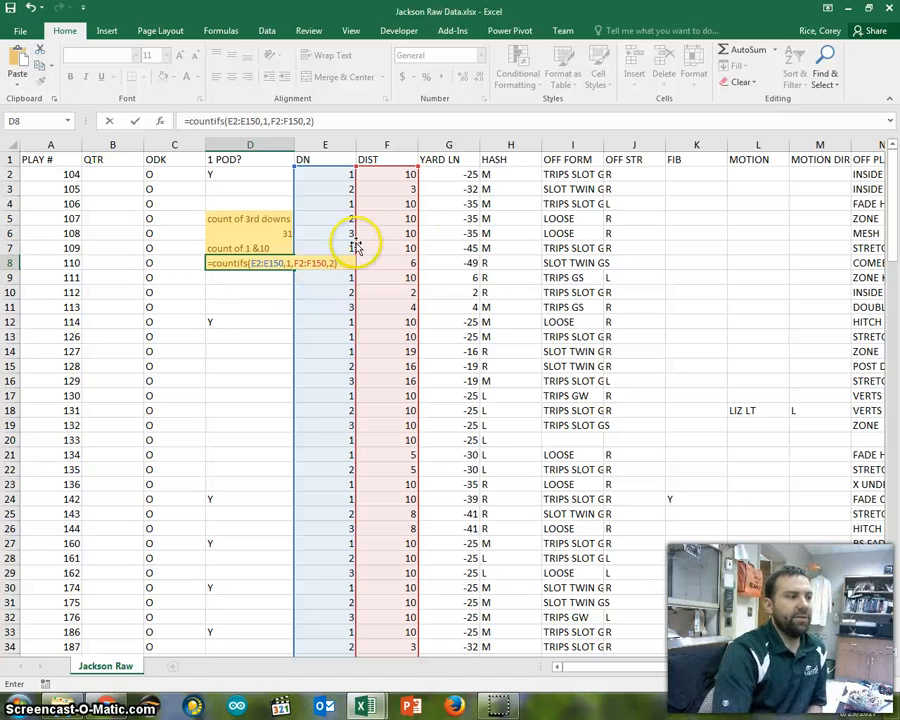
pyautogui.press('Left')
pyautogui.press('Right')
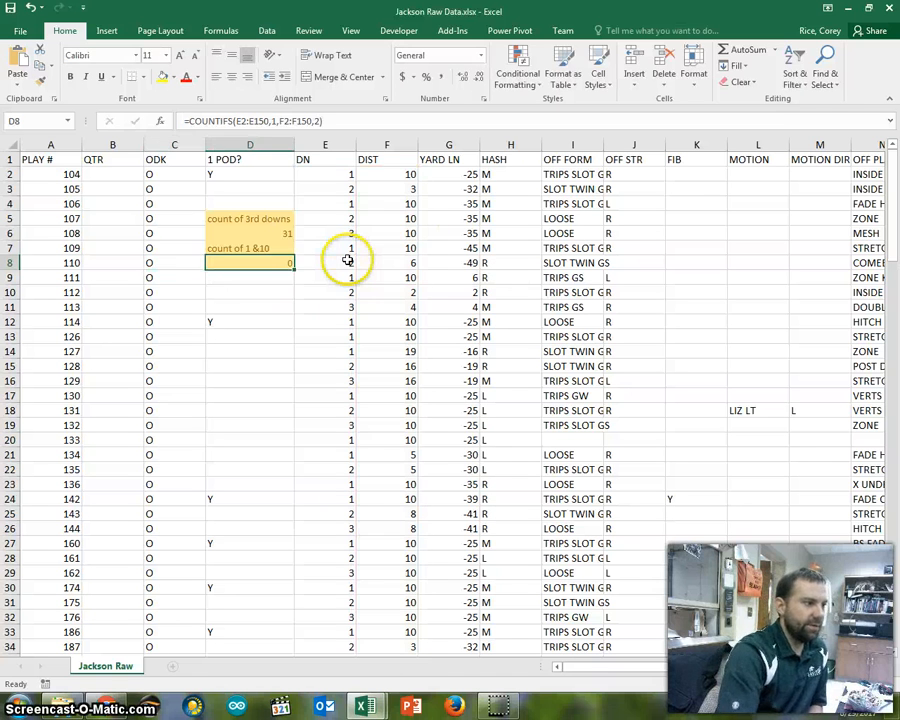
# - Change the second criterion of the COUNTIFS formula in D8 to 10
pyautogui.click(318, 121)
pyautogui.press('BackSpace')
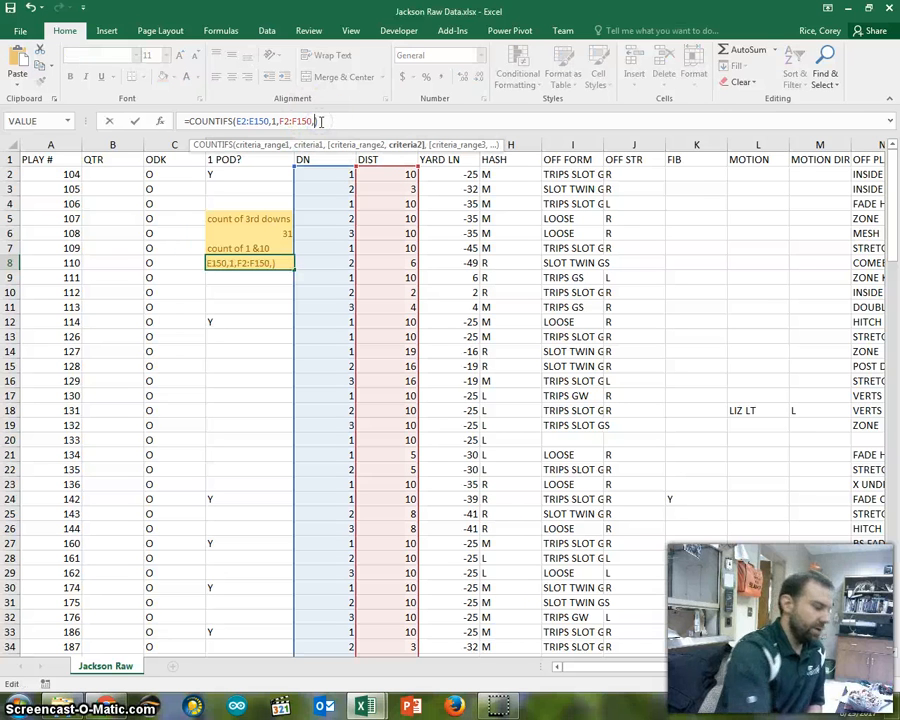
pyautogui.press('Up')
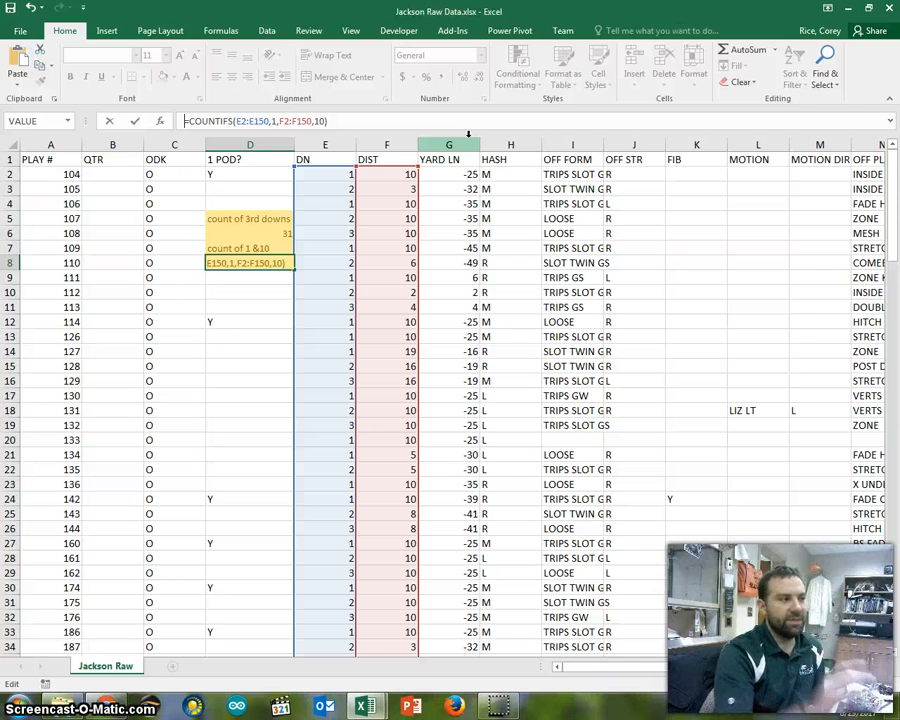
pyautogui.press('Return')
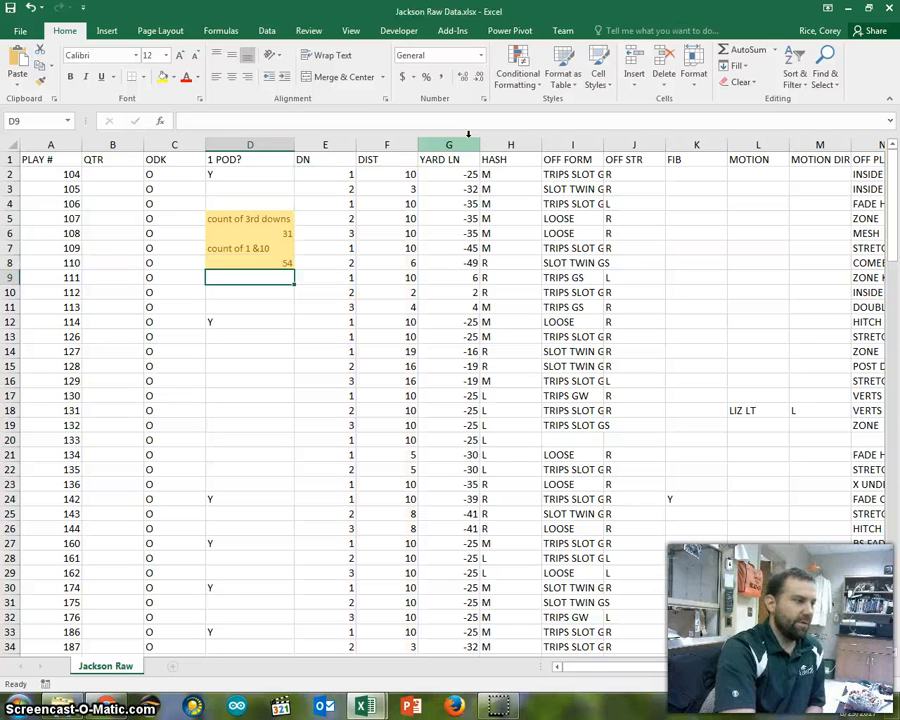
# - Check the count in D8 against the DN and DIST data, examining the first-down play in E14:F14
pyautogui.click(263, 262)
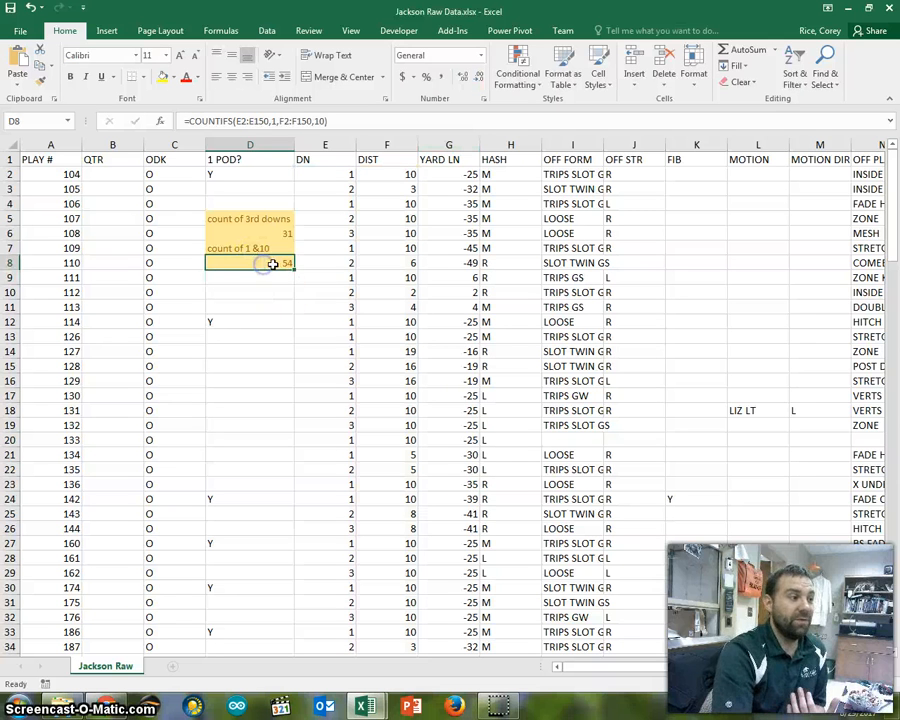
pyautogui.click(404, 174)
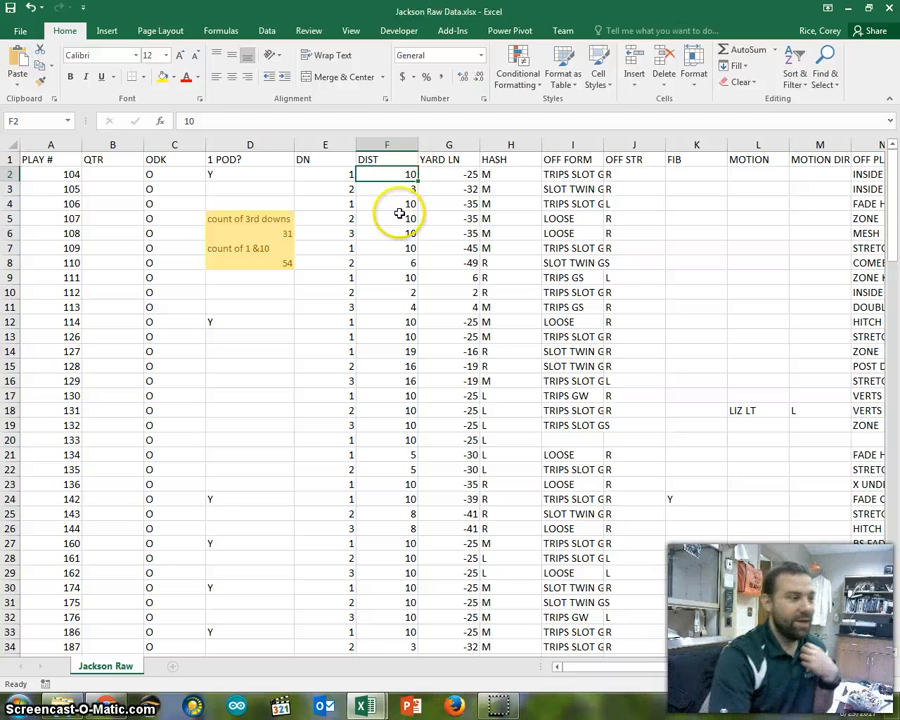
pyautogui.scroll(-2, 400, 210)
pyautogui.moveTo(337, 265); pyautogui.dragTo(400, 262)
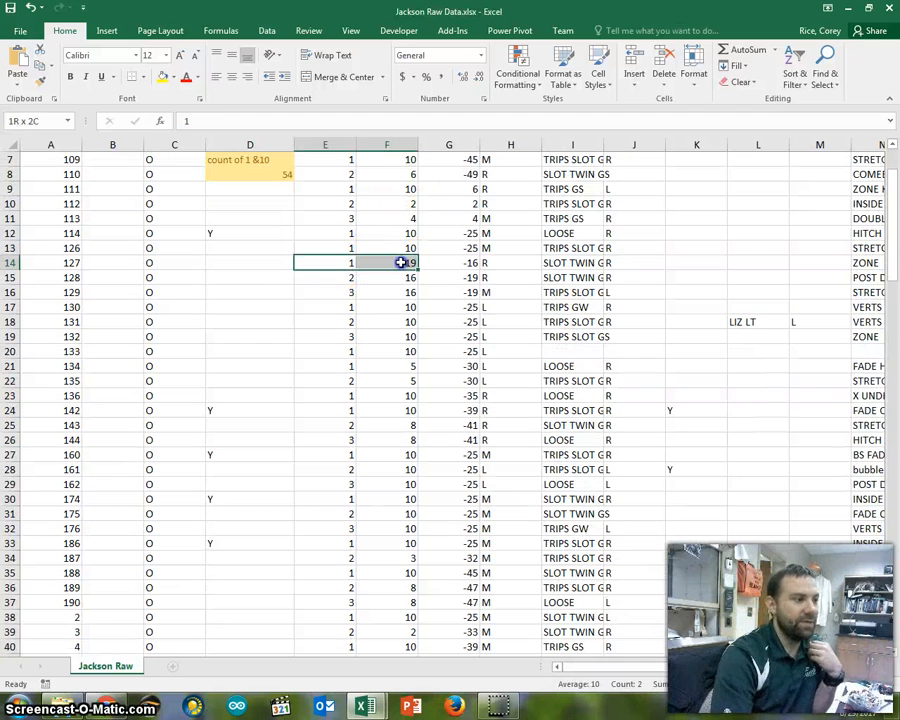
pyautogui.moveTo(325, 264); pyautogui.dragTo(383, 263)
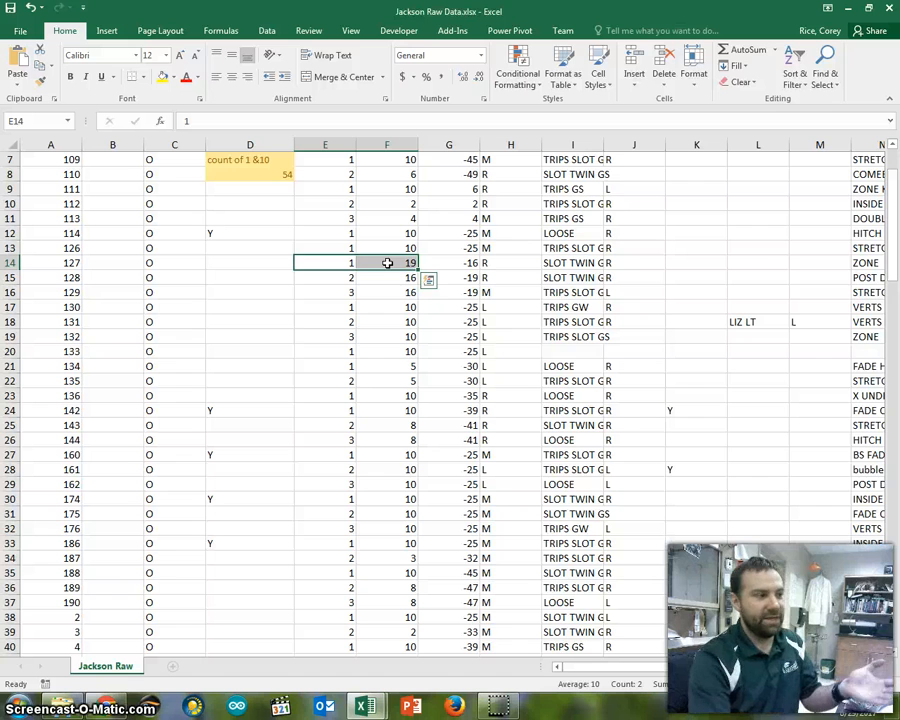
pyautogui.scroll(-2, 389, 260)
pyautogui.scroll(4, 391, 258)
pyautogui.scroll(1, 391, 258)
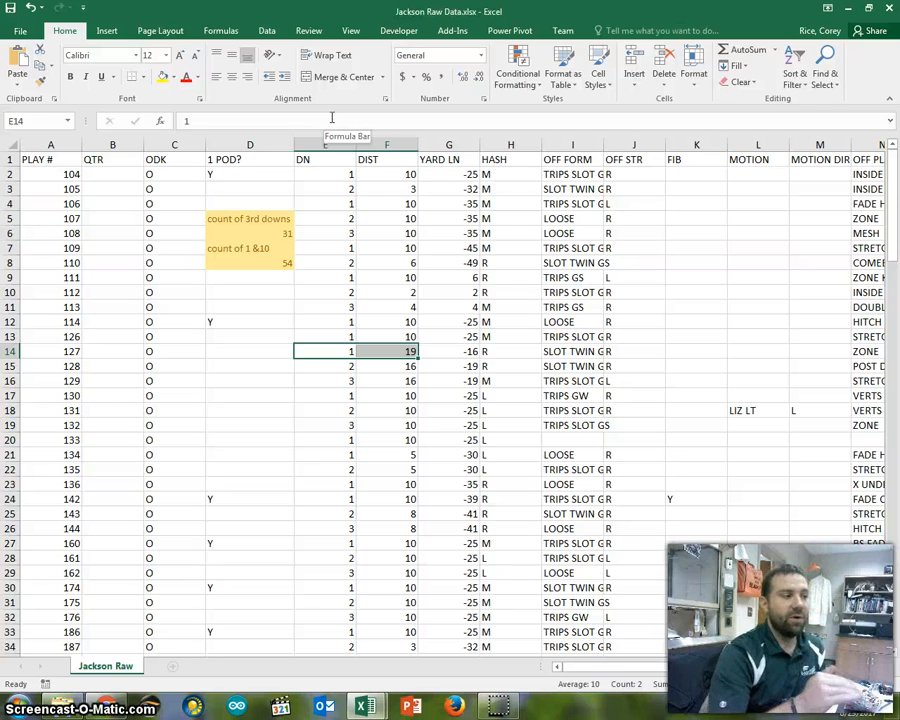
# - Compare the COUNTIF formula in D6 with the COUNTIFS formula in D8
pyautogui.click(249, 232)
pyautogui.click(246, 259)
pyautogui.click(250, 234)
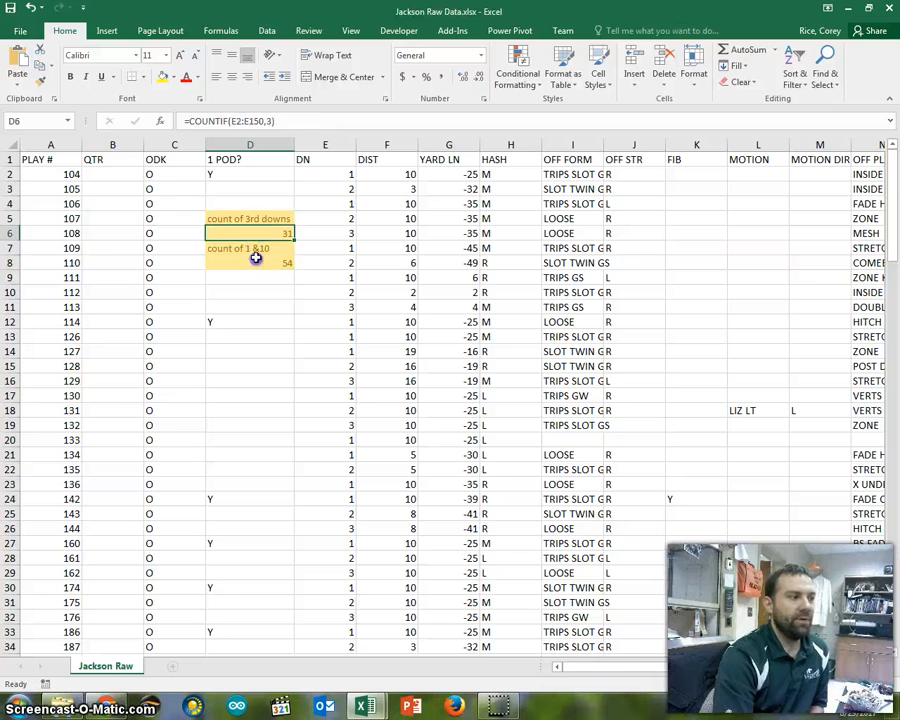
pyautogui.click(252, 261)
pyautogui.click(252, 235)
pyautogui.click(254, 262)
pyautogui.click(254, 236)
pyautogui.click(252, 264)
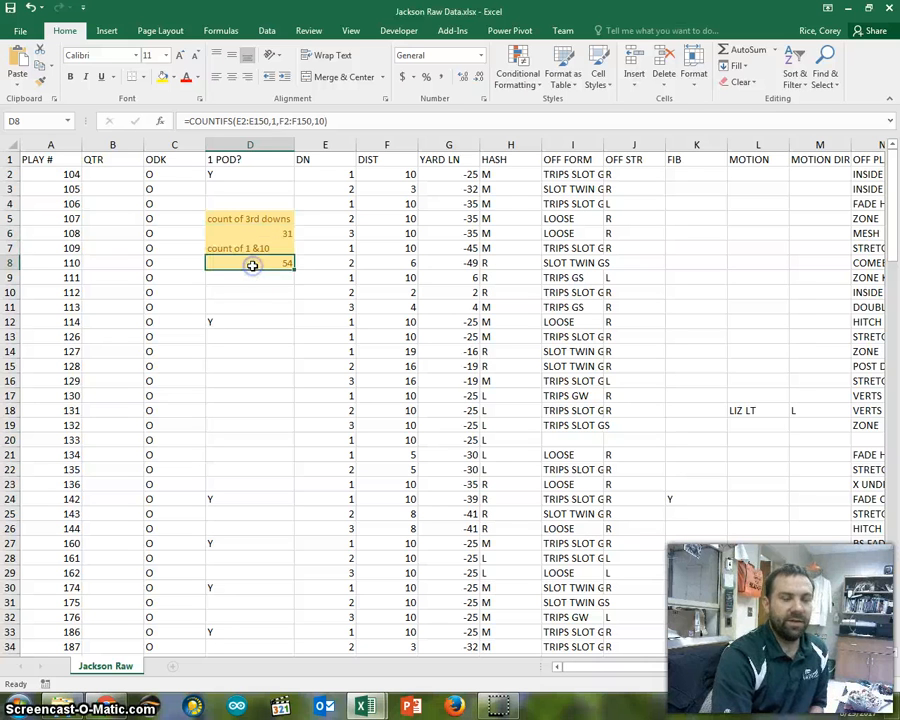